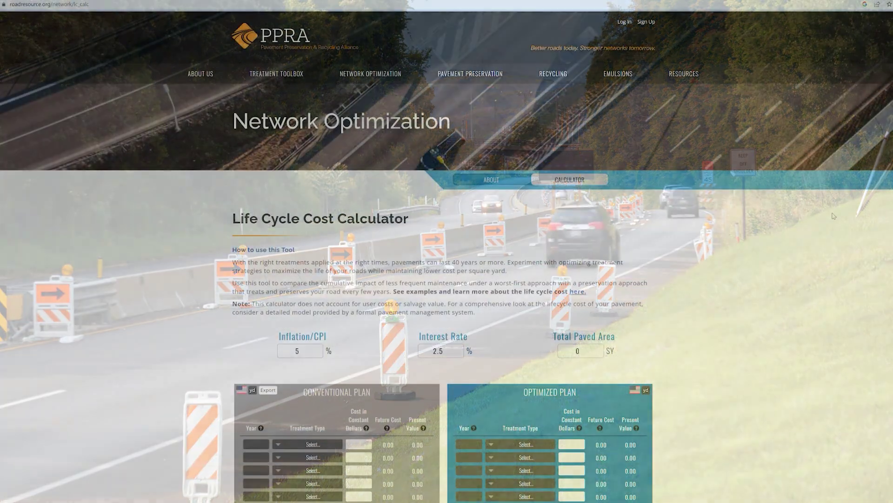
Step: Scroll down to view the Very Poor pavement comparison example and bring up the calculator settings
{"action": "scroll", "coordinate": [832, 214], "scroll_direction": "down", "scroll_amount": 2}
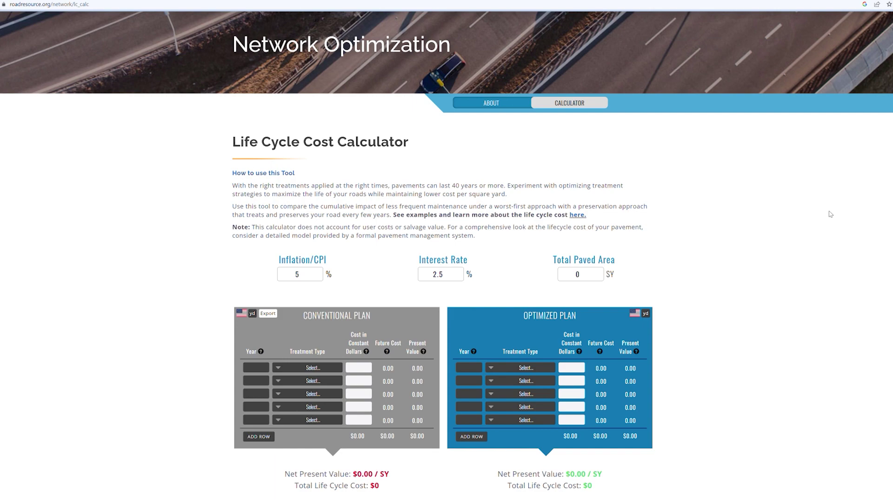
{"action": "scroll", "coordinate": [831, 214], "scroll_direction": "down", "scroll_amount": 3}
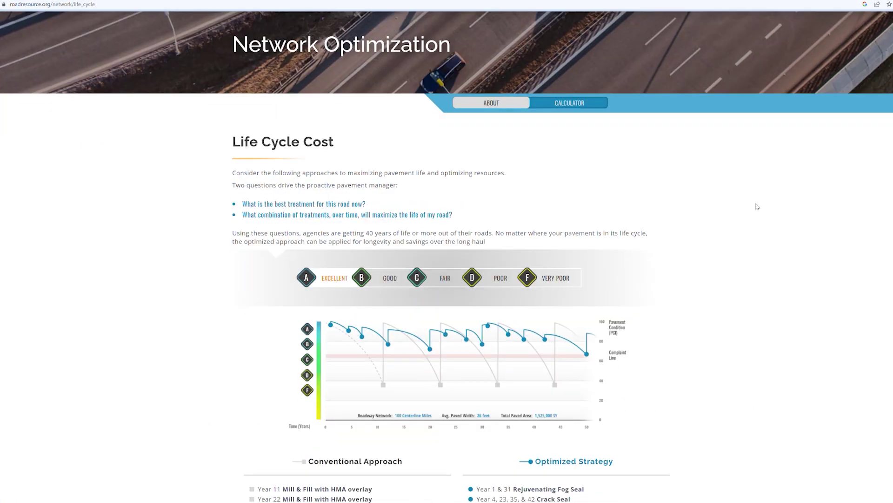
{"action": "scroll", "coordinate": [758, 205], "scroll_direction": "down", "scroll_amount": 5}
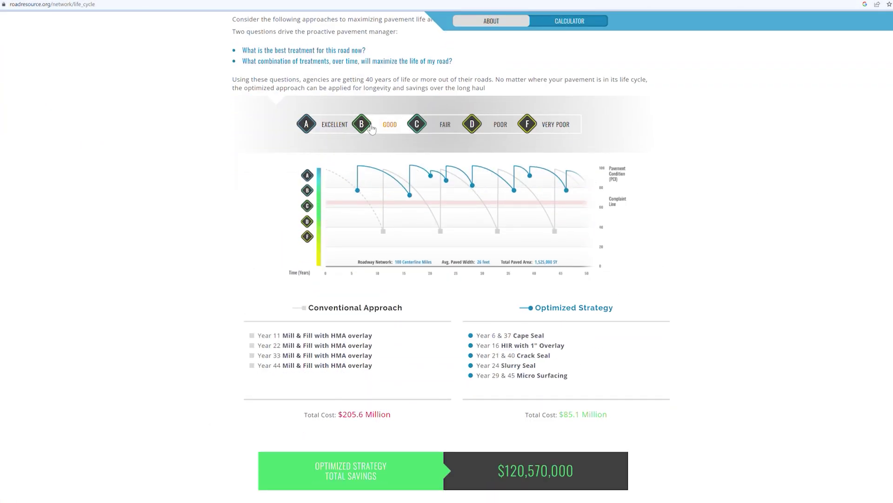
{"action": "left_click", "coordinate": [527, 125]}
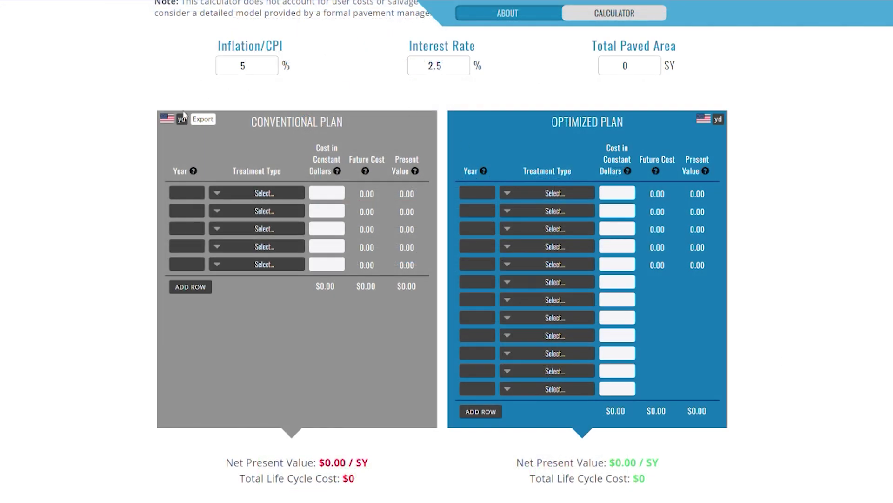
{"action": "left_click", "coordinate": [182, 117]}
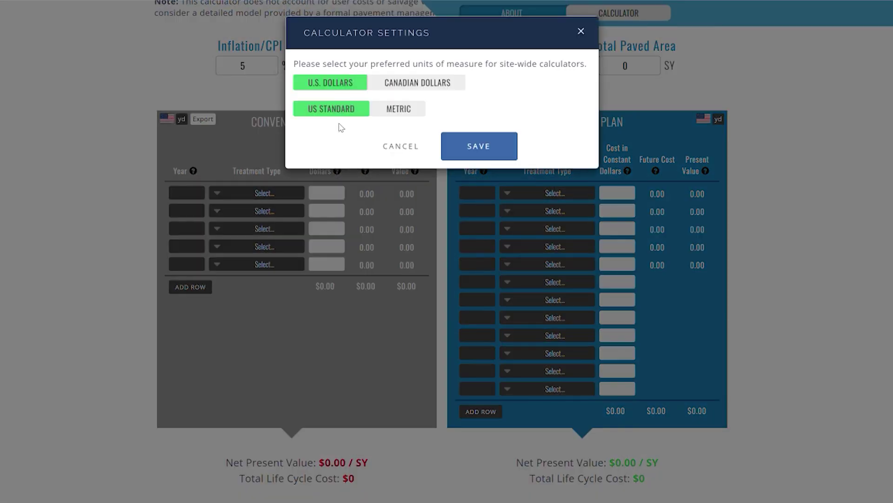
Step: Save the calculator units as U.S. Dollars and US Standard
{"action": "left_click", "coordinate": [486, 146]}
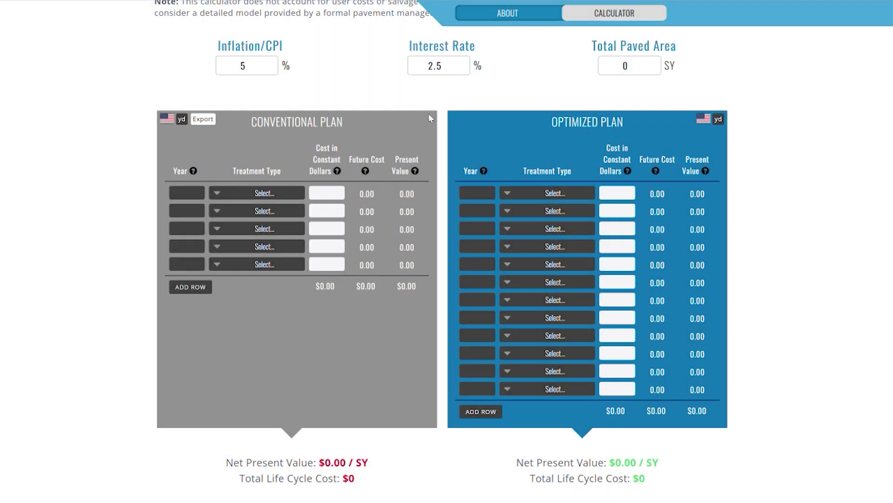
Step: Enter 13000 square yards as the total paved area
{"action": "left_click", "coordinate": [625, 81]}
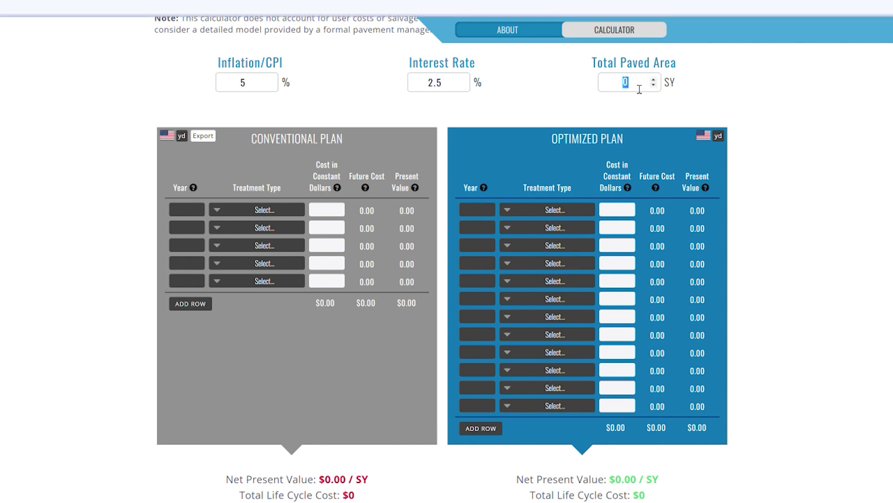
{"action": "type", "text": "13000"}
{"action": "left_click", "coordinate": [741, 110]}
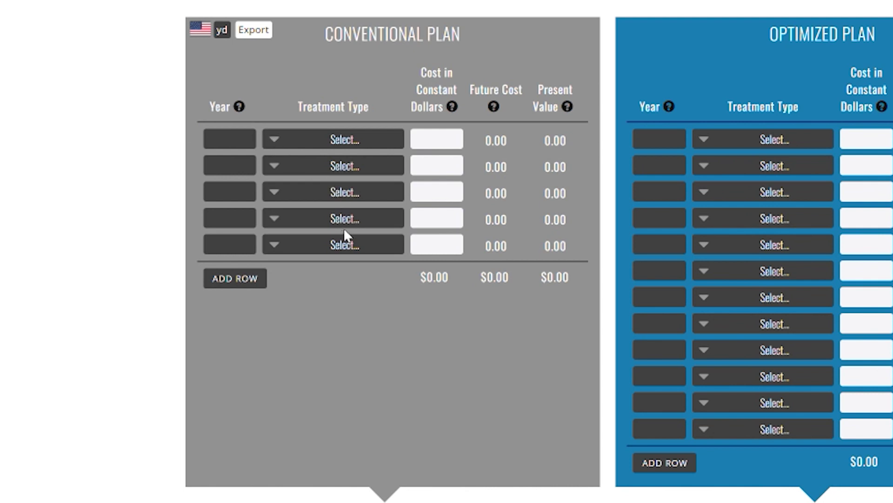
Step: Fill conventional rows 1 and 2 with years 0 and 10, both Major Mill & Fill at 16.64
{"action": "left_click", "coordinate": [238, 145]}
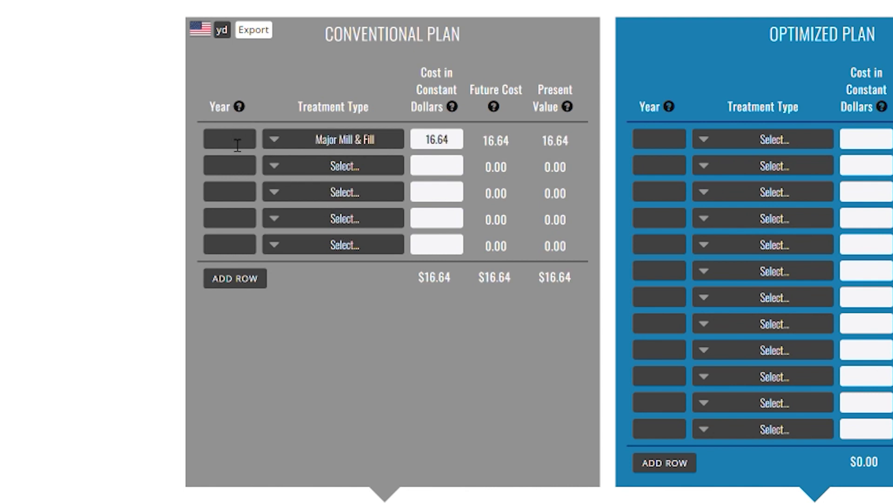
{"action": "type", "text": "0"}
{"action": "left_click", "coordinate": [239, 165]}
{"action": "type", "text": "10"}
{"action": "left_click", "coordinate": [321, 250]}
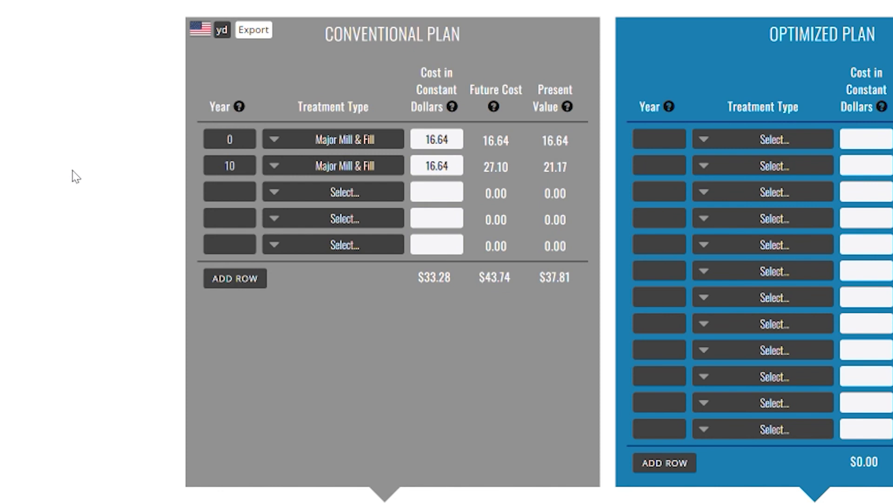
Step: Enter years 20, 30 and 40 in conventional rows 3–5 as Major Mill & Fill
{"action": "type", "text": "20"}
{"action": "left_click", "coordinate": [236, 220]}
{"action": "type", "text": "30"}
{"action": "left_click", "coordinate": [239, 246]}
{"action": "type", "text": "40"}
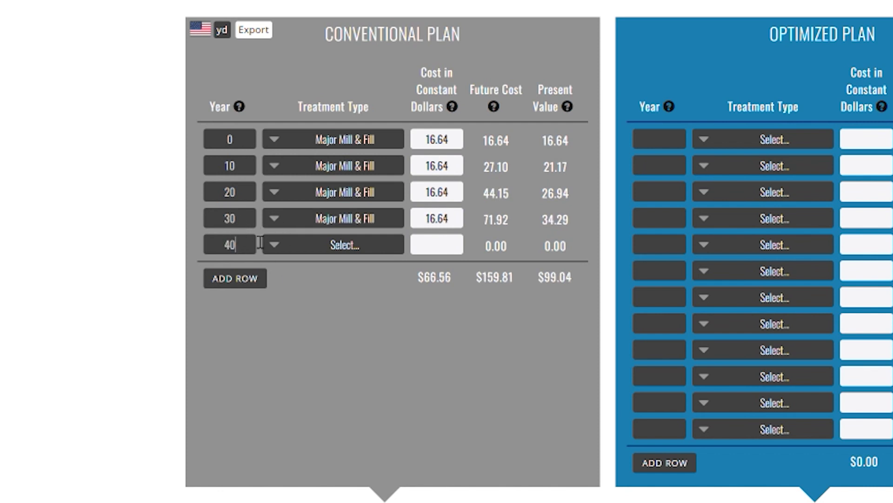
{"action": "left_click", "coordinate": [308, 321]}
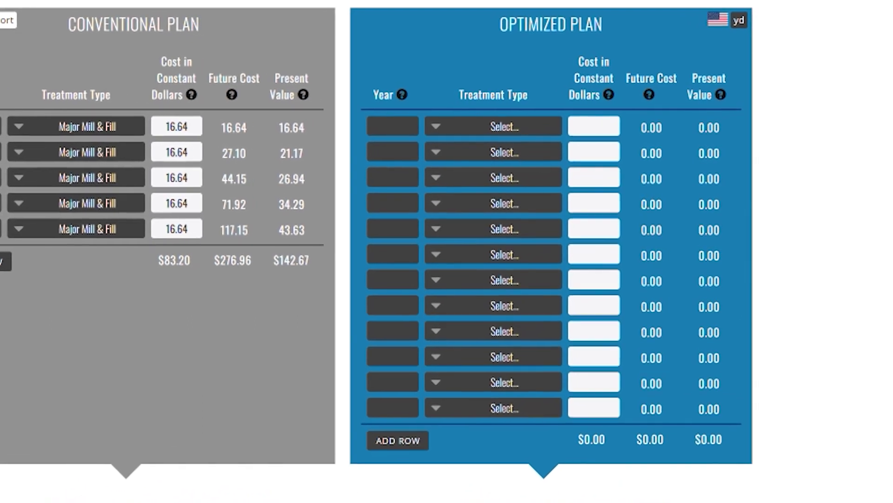
Step: Make the first optimized row year 0 with Full Depth Reclamation + 4" at 28.54
{"action": "left_click", "coordinate": [401, 137]}
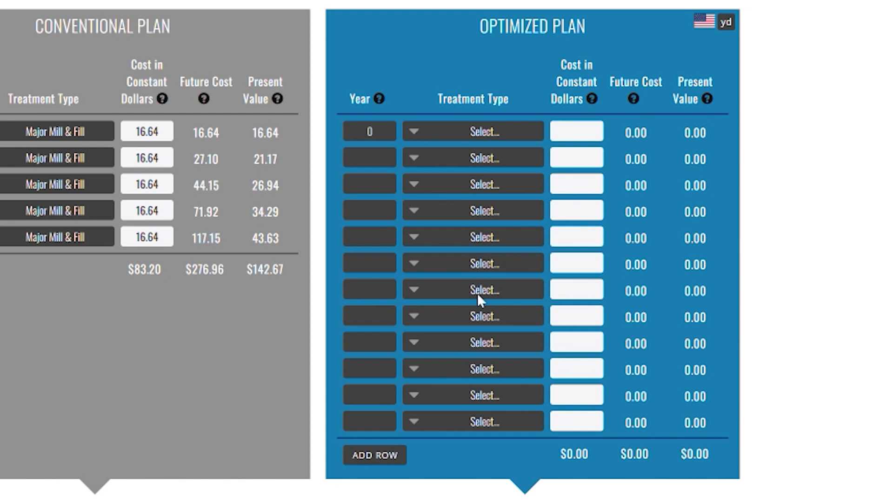
{"action": "left_click", "coordinate": [546, 463]}
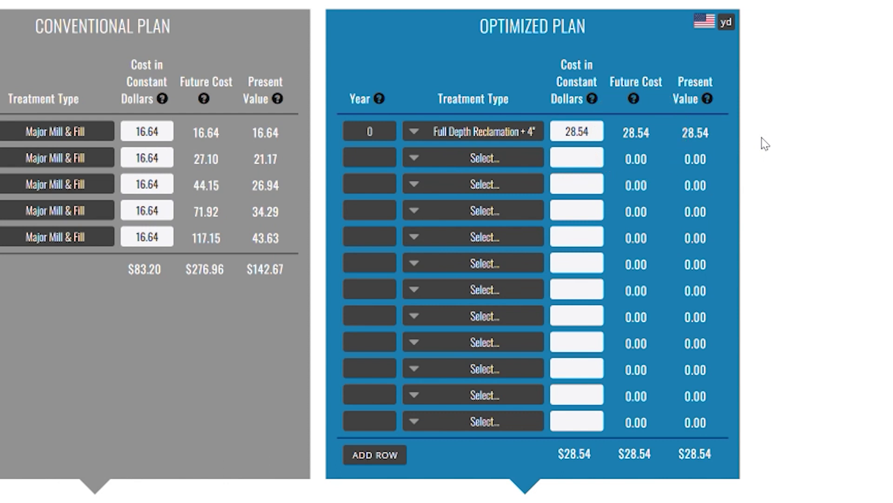
Step: Add optimized rows: year 3 Rejuvenating Fog Seal, year 8 Crack Seal, year 12 Micro Surfacing- Double Lift
{"action": "left_click", "coordinate": [380, 167]}
{"action": "type", "text": "3"}
{"action": "left_click", "coordinate": [413, 164]}
{"action": "left_click", "coordinate": [439, 203]}
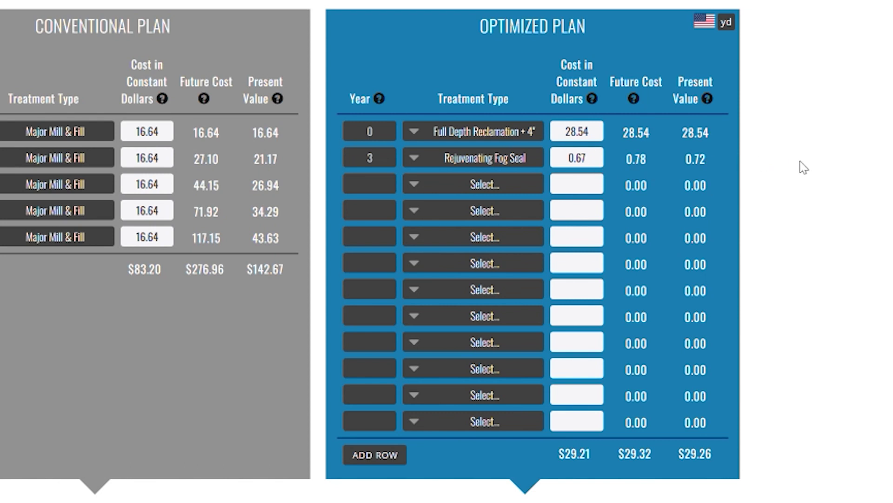
{"action": "left_click", "coordinate": [380, 189]}
{"action": "type", "text": "8"}
{"action": "left_click", "coordinate": [467, 258]}
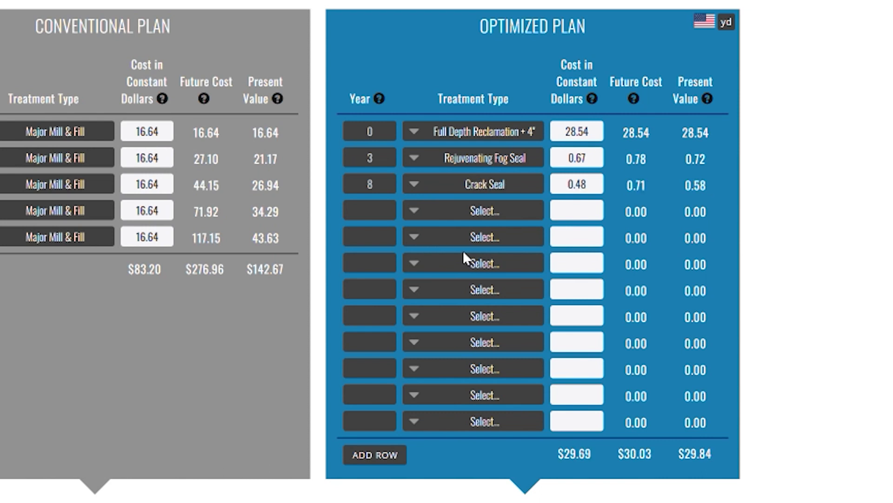
{"action": "left_click", "coordinate": [381, 219]}
{"action": "type", "text": "12"}
{"action": "left_click", "coordinate": [496, 356]}
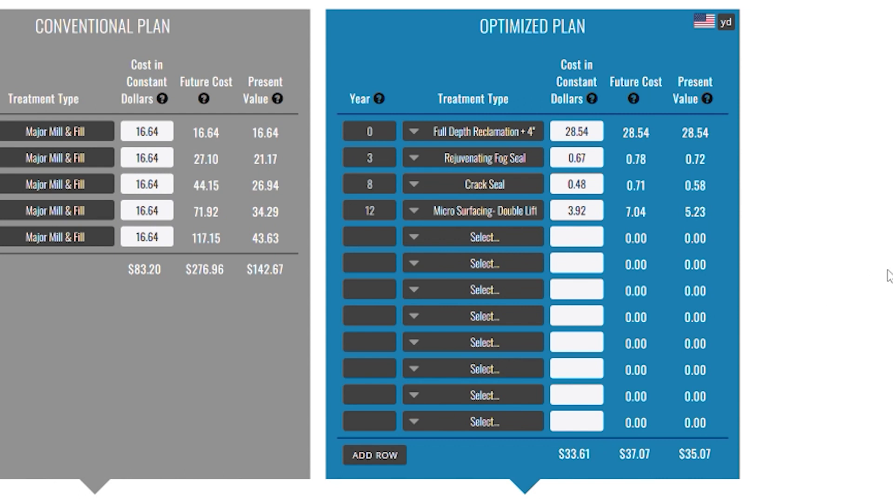
Step: Add two year-17 optimized rows: Crack Seal and Fog Seal
{"action": "left_click", "coordinate": [374, 241]}
{"action": "type", "text": "17"}
{"action": "left_click", "coordinate": [502, 306]}
{"action": "left_click", "coordinate": [372, 265]}
{"action": "type", "text": "17"}
{"action": "left_click", "coordinate": [484, 262]}
{"action": "left_click", "coordinate": [458, 305]}
Step: Add optimized rows for year 22 Cape Seal and year 27 Crack Seal
{"action": "left_click", "coordinate": [371, 290]}
{"action": "type", "text": "22"}
{"action": "left_click", "coordinate": [554, 457]}
{"action": "left_click", "coordinate": [385, 319]}
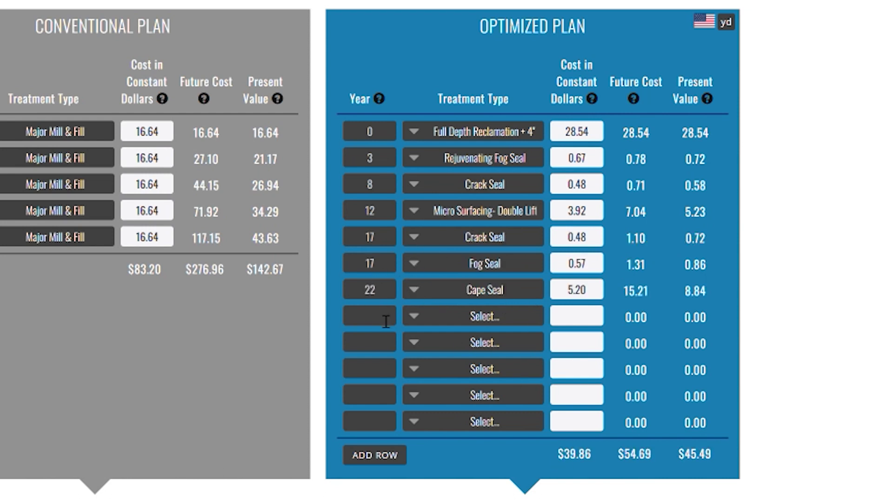
{"action": "type", "text": "27"}
{"action": "left_click", "coordinate": [417, 317]}
{"action": "left_click", "coordinate": [410, 356]}
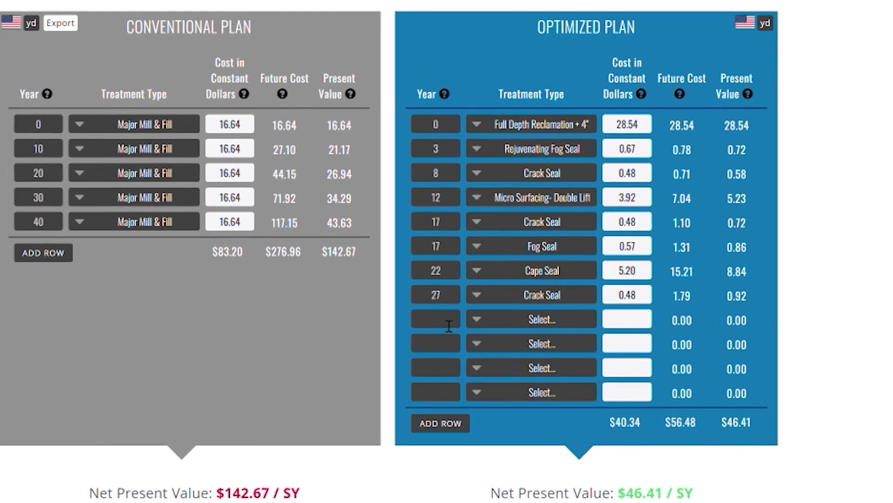
Step: Add optimized rows for year 30 Cold Recycling + 1.5" HMA and year 32 Rejuvenating Fog Seal
{"action": "left_click", "coordinate": [424, 323]}
{"action": "type", "text": "30"}
{"action": "left_click", "coordinate": [553, 309]}
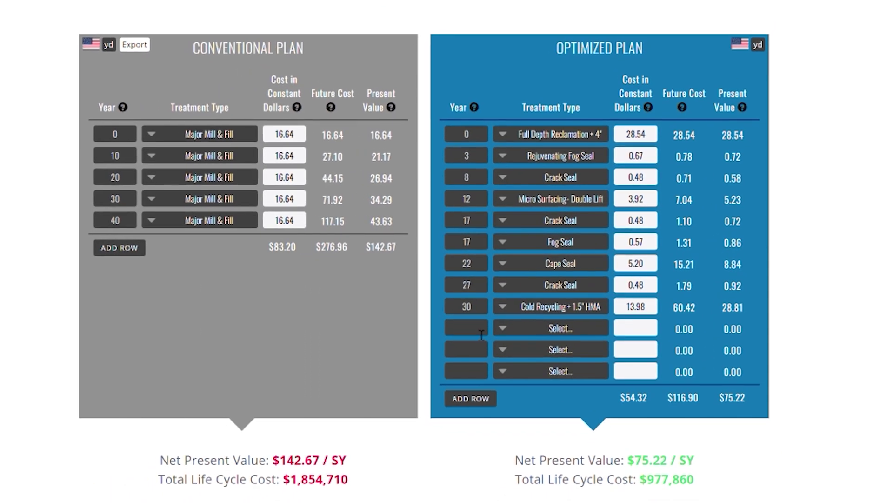
{"action": "left_click", "coordinate": [460, 330]}
{"action": "type", "text": "32"}
{"action": "left_click", "coordinate": [511, 322]}
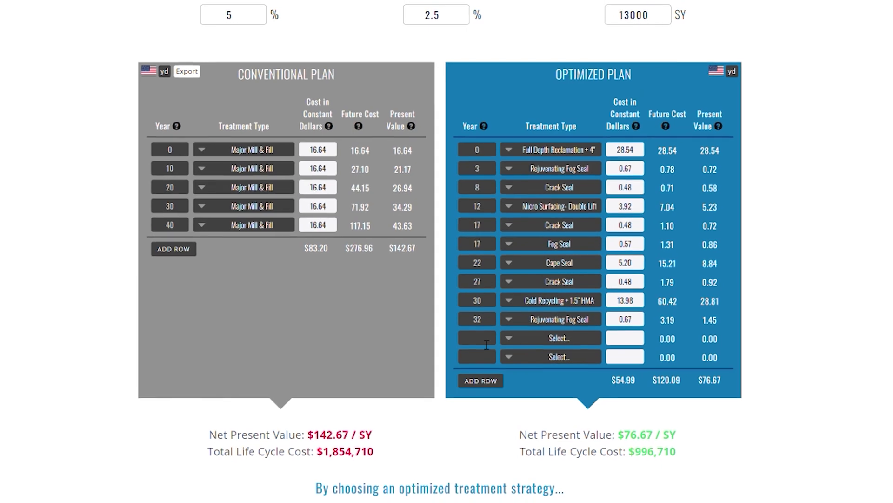
{"action": "left_click", "coordinate": [476, 341]}
Step: Enter year 37 in row 11, and year 40 with Micro Surfacing- Double Lift in the last row
{"action": "type", "text": "37"}
{"action": "left_click", "coordinate": [509, 340]}
{"action": "left_click", "coordinate": [480, 352]}
{"action": "type", "text": "40"}
{"action": "left_click", "coordinate": [516, 352]}
{"action": "left_click", "coordinate": [571, 455]}
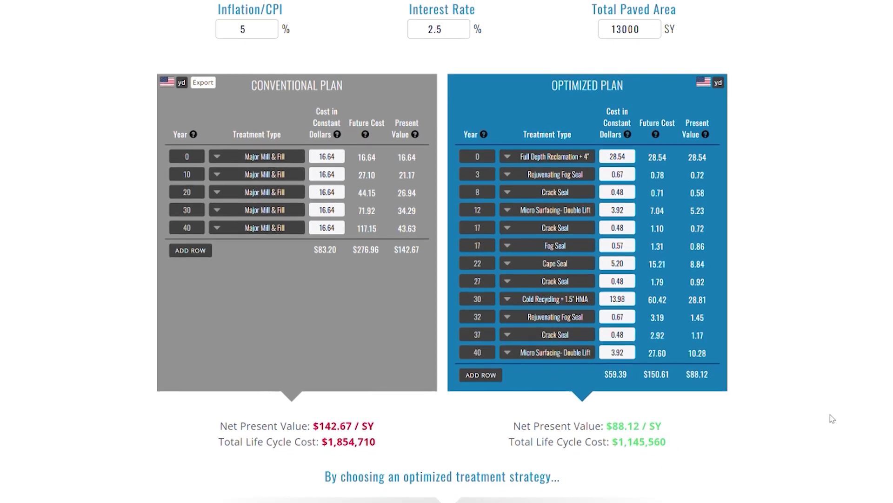